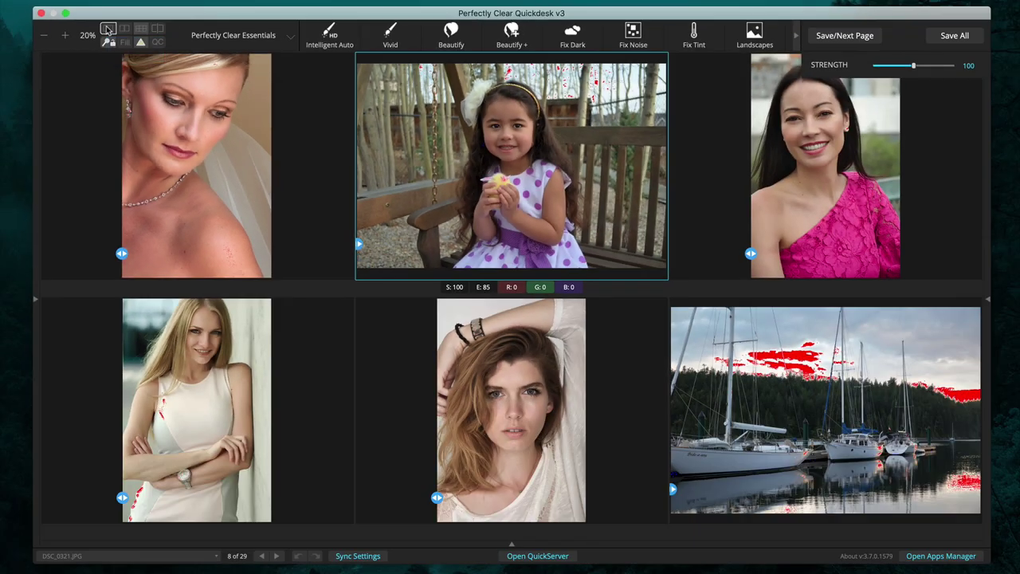
# Preview the selected photo alone, then as a side-by-side before/after, then return to the six-photo grid.
pyautogui.click(109, 30)
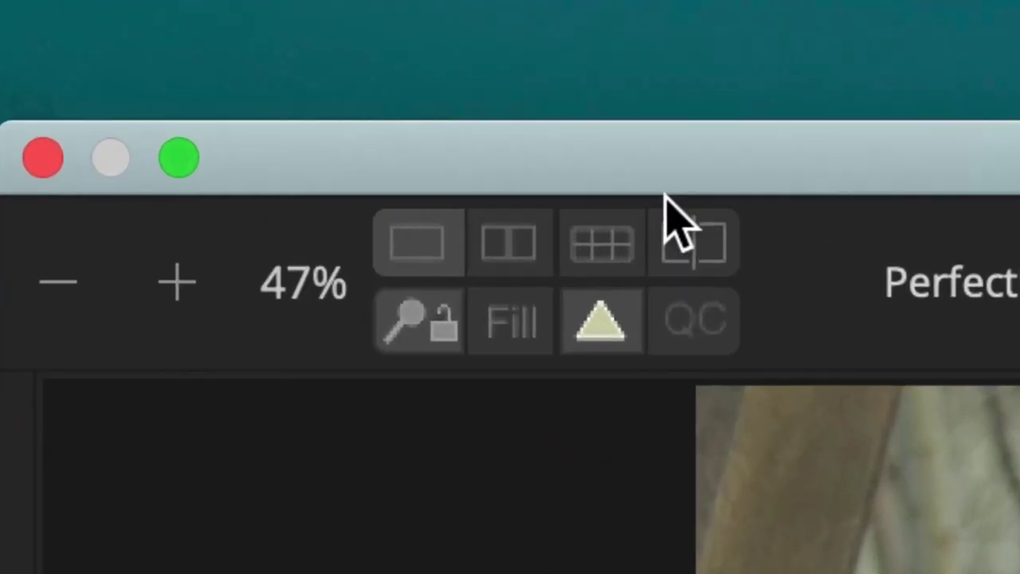
pyautogui.click(125, 28)
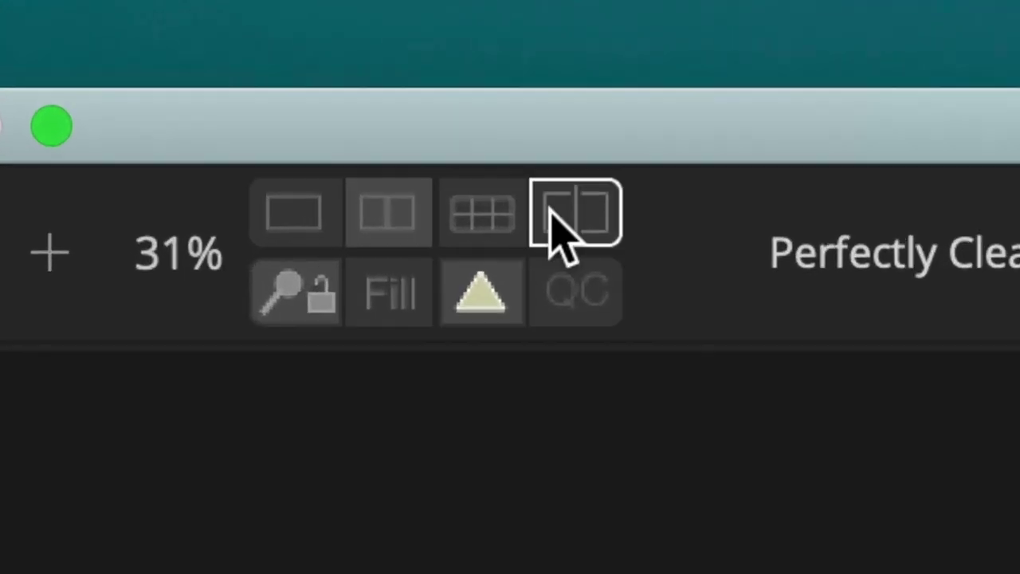
pyautogui.click(146, 33)
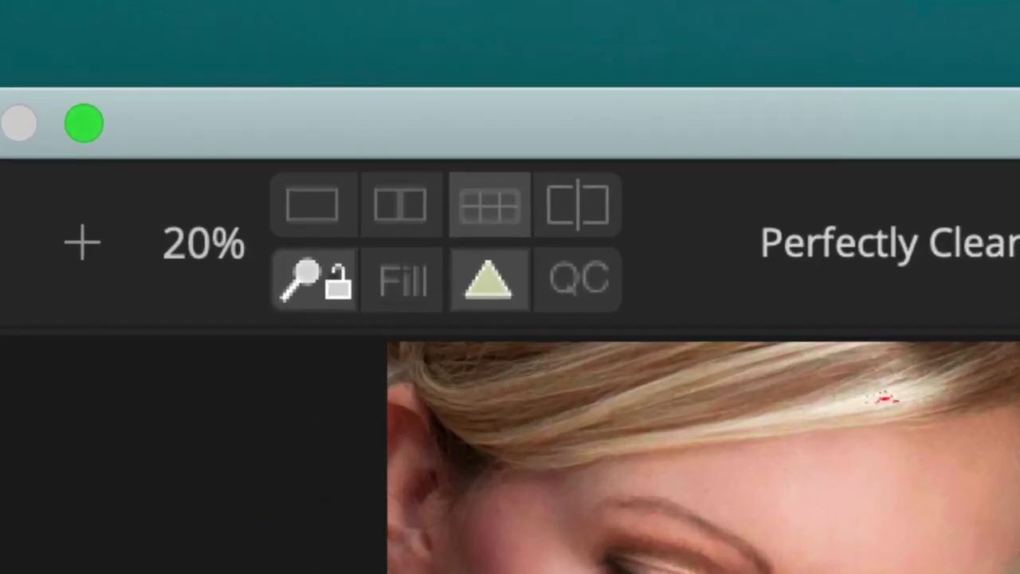
# View one photo with a before/after split across the girl's face, then return to the grid.
pyautogui.click(145, 27)
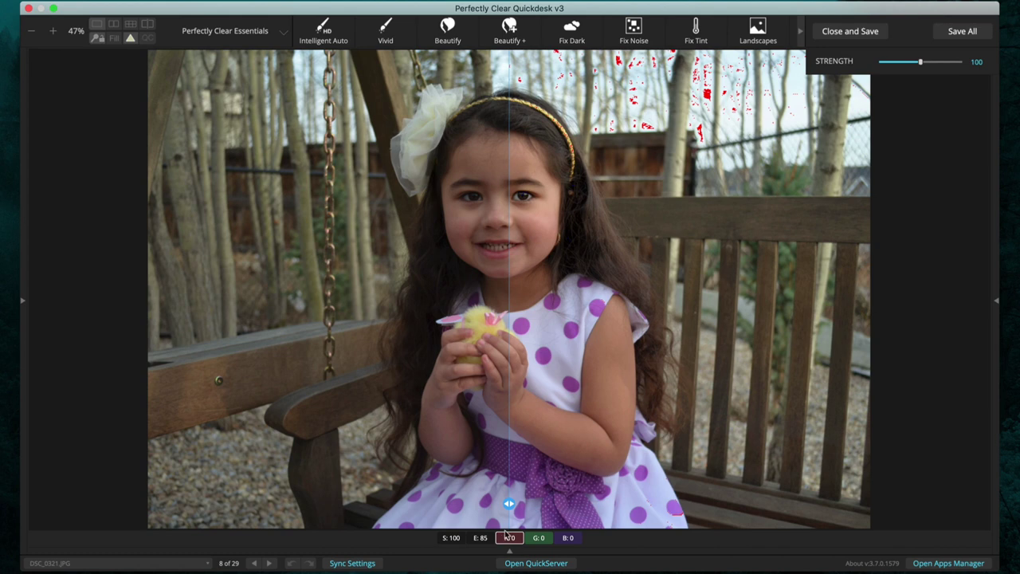
pyautogui.moveTo(508, 505)
pyautogui.mouseDown()
pyautogui.moveTo(440, 502)
pyautogui.moveTo(490, 503)
pyautogui.mouseUp()
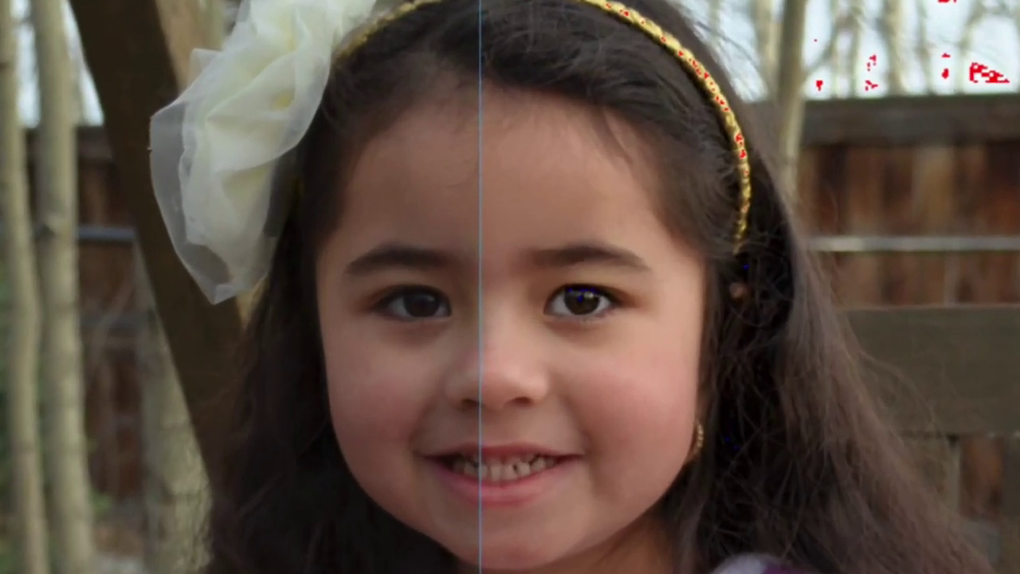
pyautogui.moveTo(480, 566)
pyautogui.mouseDown()
pyautogui.moveTo(510, 566)
pyautogui.moveTo(495, 566)
pyautogui.mouseUp()
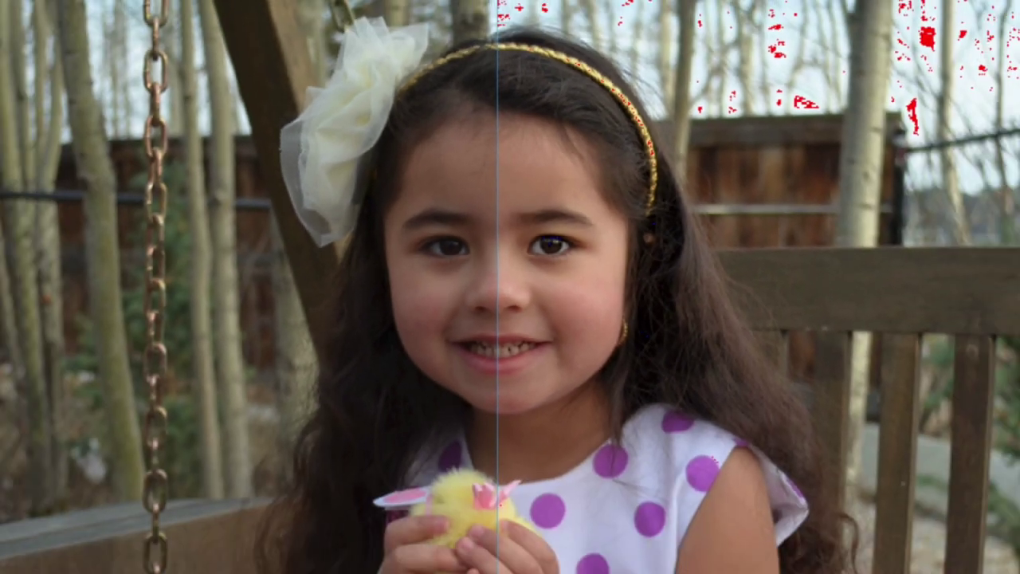
pyautogui.click(141, 28)
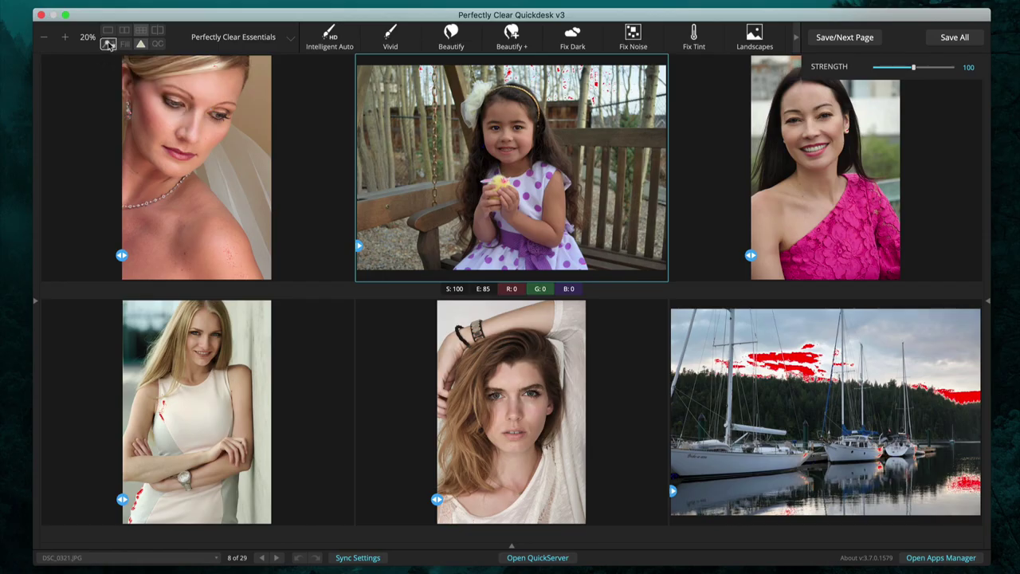
# Lock zoom so all grid photos zoom together, turning Fill on and back off.
pyautogui.click(108, 43)
pyautogui.scroll(5, 484, 197)
pyautogui.scroll(-4, 483, 196)
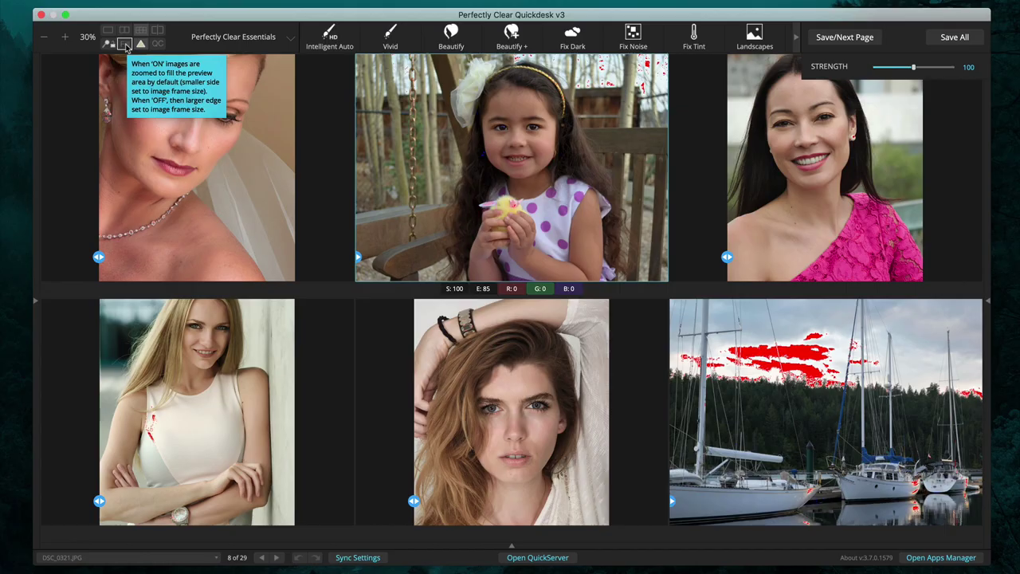
pyautogui.click(125, 45)
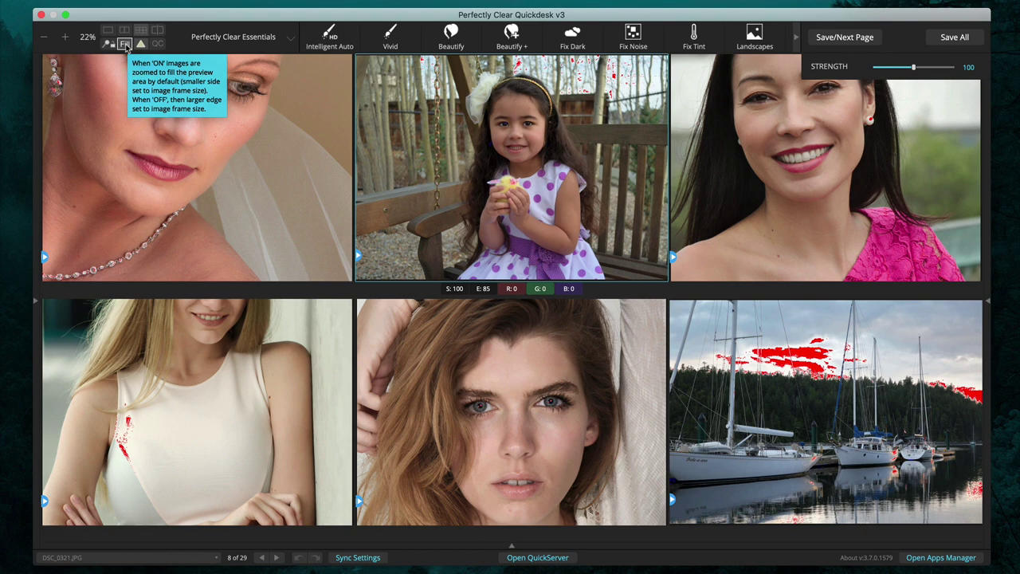
pyautogui.click(125, 45)
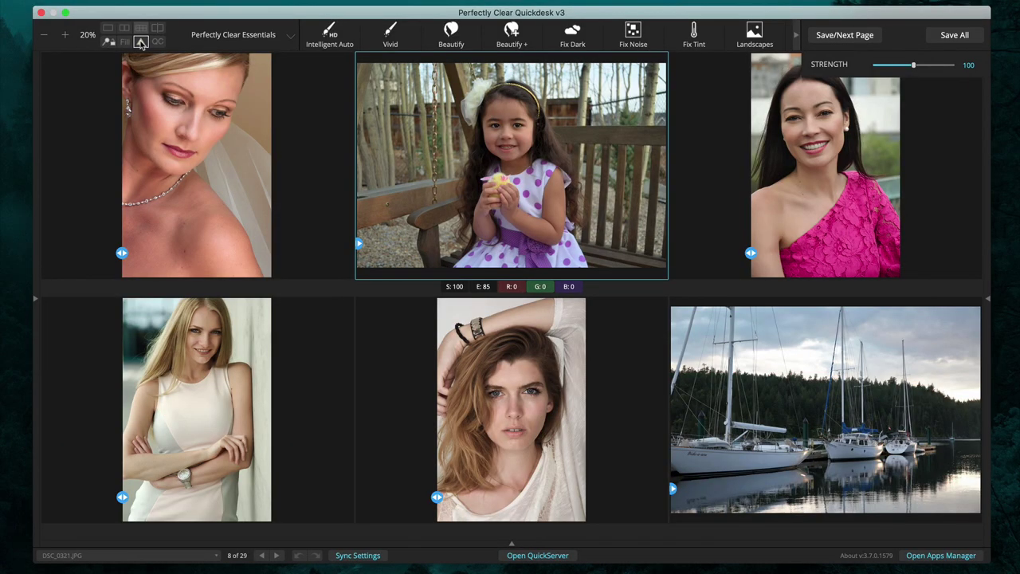
# Open the harbour sailboat photo (12 of 29) alone with clipping warnings shown, zoom, then hide the warnings.
pyautogui.click(140, 42)
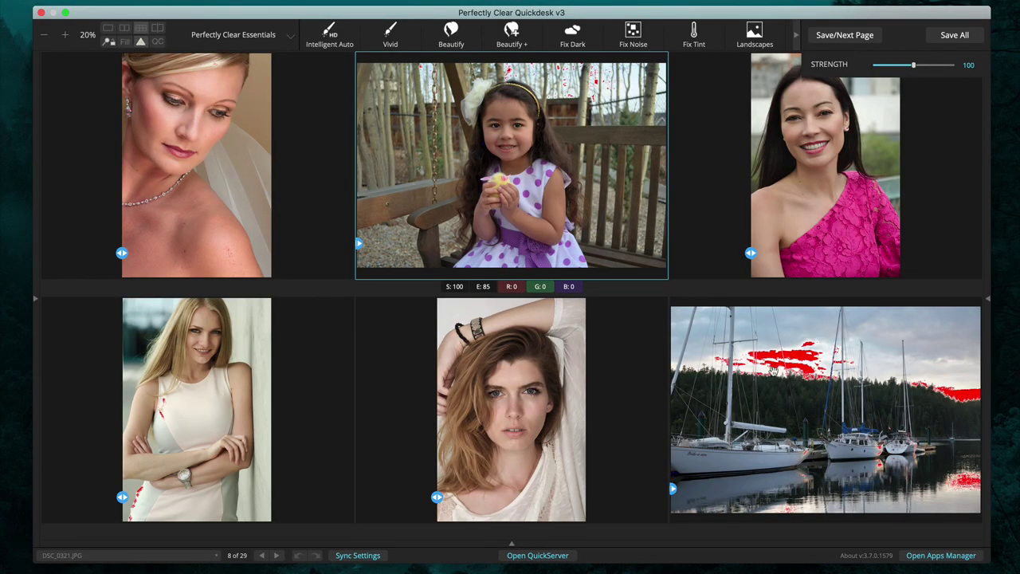
pyautogui.click(773, 369)
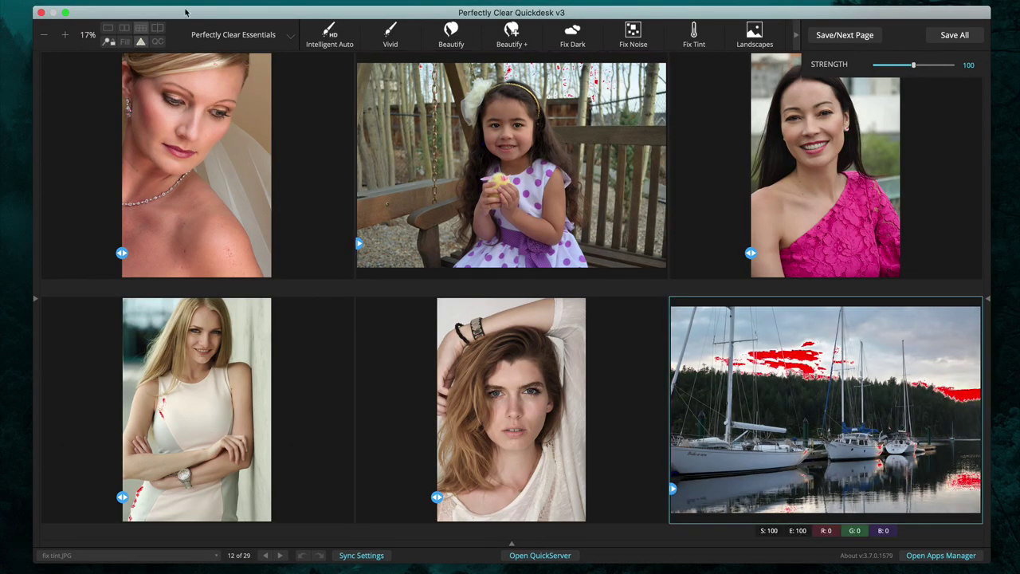
pyautogui.click(108, 27)
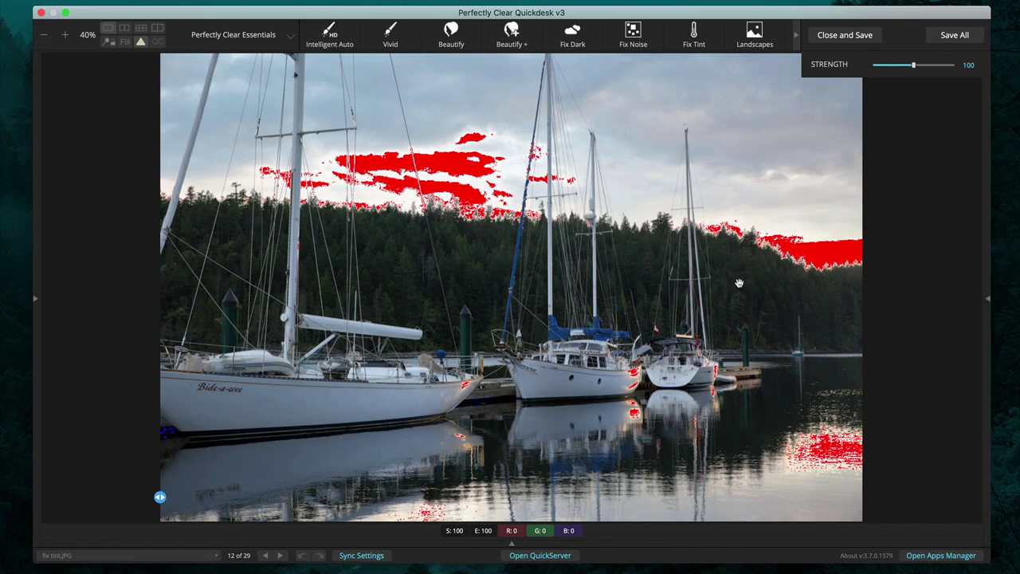
pyautogui.scroll(3, 754, 415)
pyautogui.scroll(2, 642, 344)
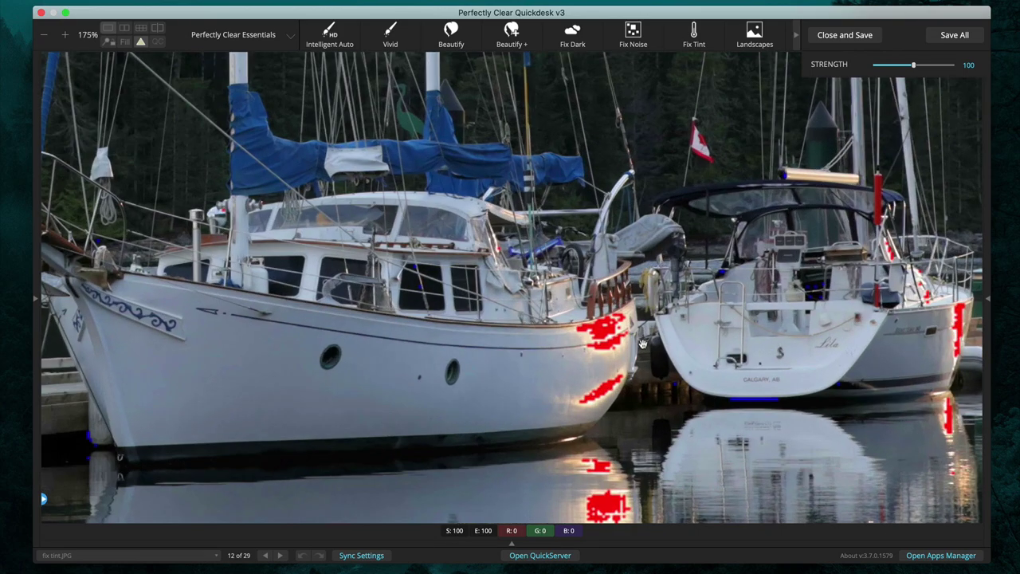
pyautogui.scroll(-5, 643, 344)
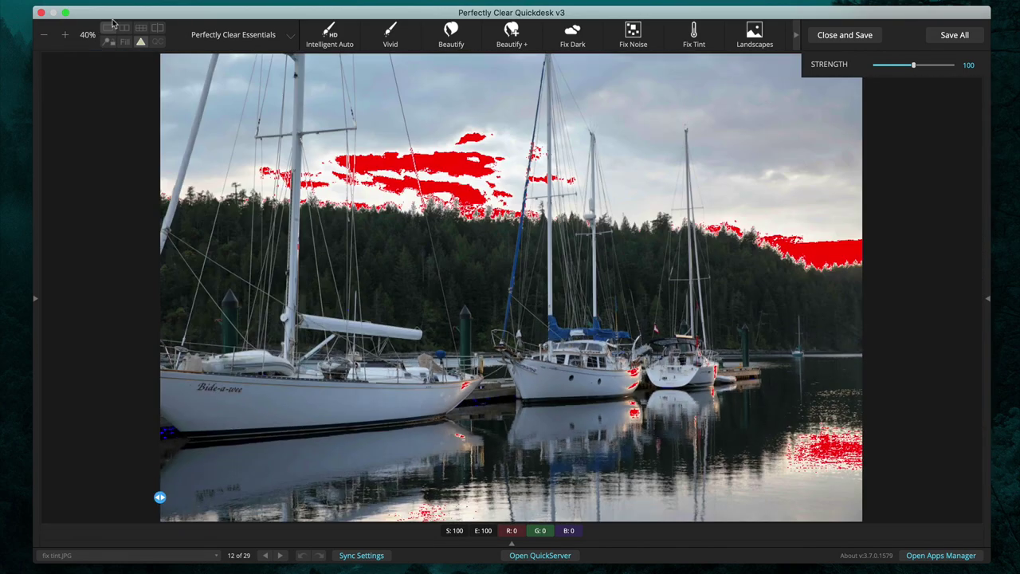
pyautogui.click(139, 42)
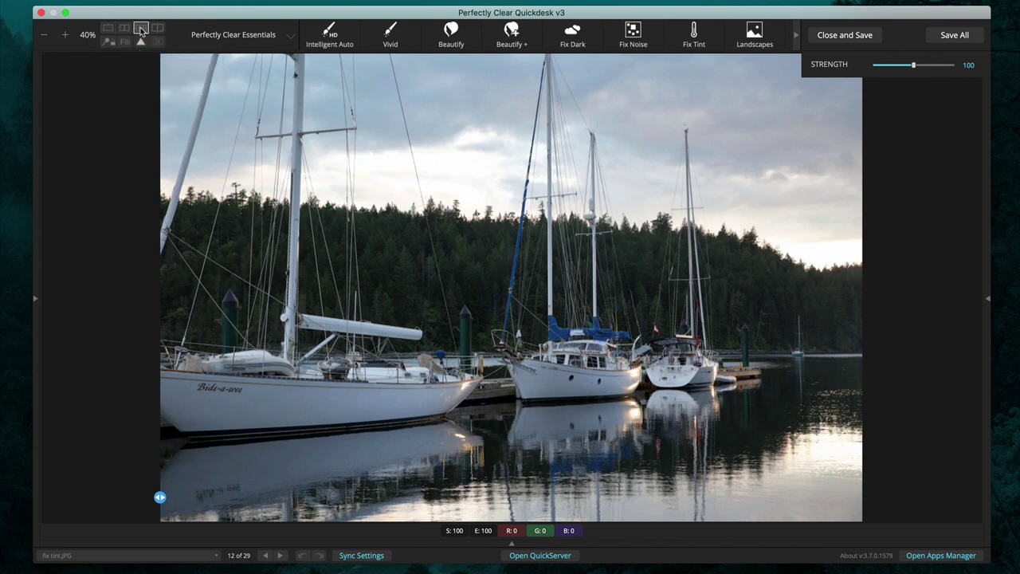
# Show S/E/R/G/B QC readouts in the six-photo grid and select the girl-on-bench photo DSC_0321.JPG.
pyautogui.click(141, 29)
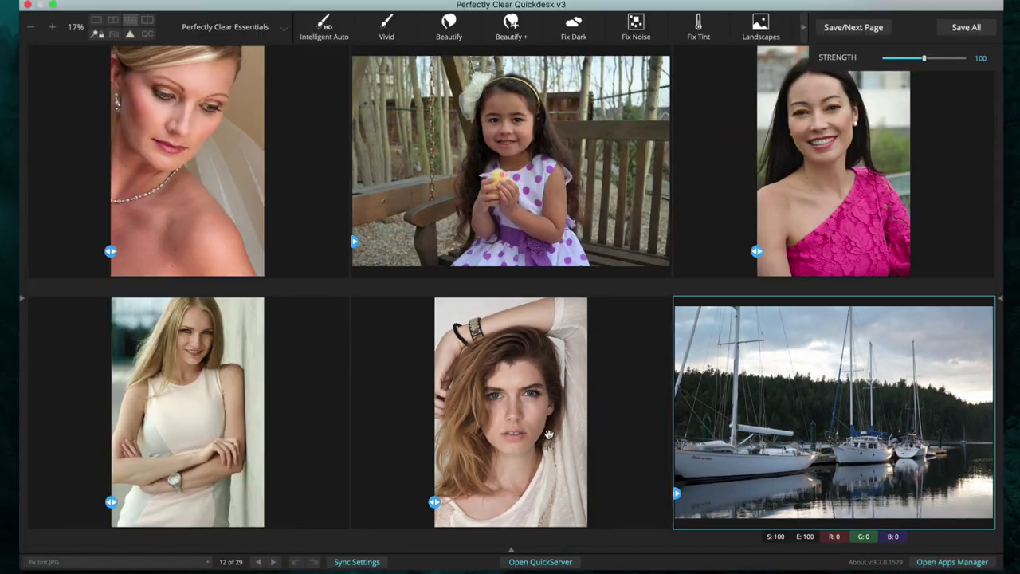
pyautogui.click(148, 35)
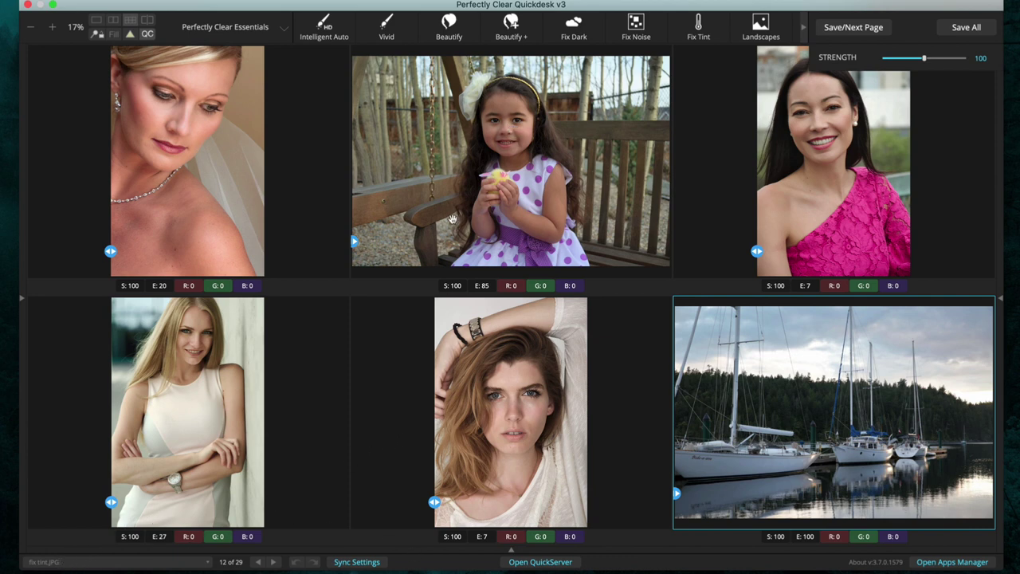
pyautogui.click(452, 217)
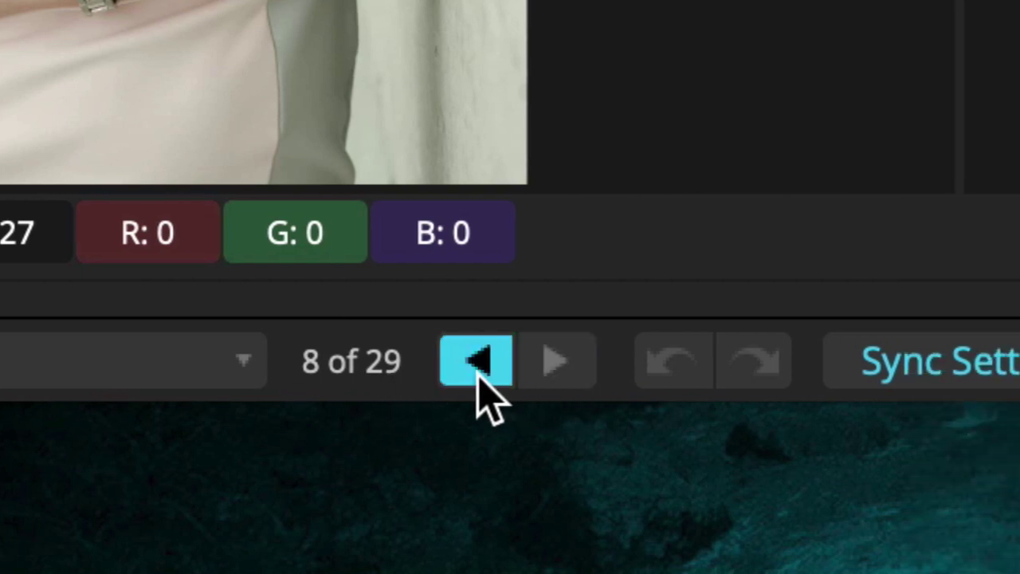
# Page the photos forward and back, ending on fix tint2.JPG, photo 13 of 29.
pyautogui.click(568, 370)
pyautogui.click(568, 371)
pyautogui.click(568, 371)
pyautogui.click(568, 371)
pyautogui.click(568, 371)
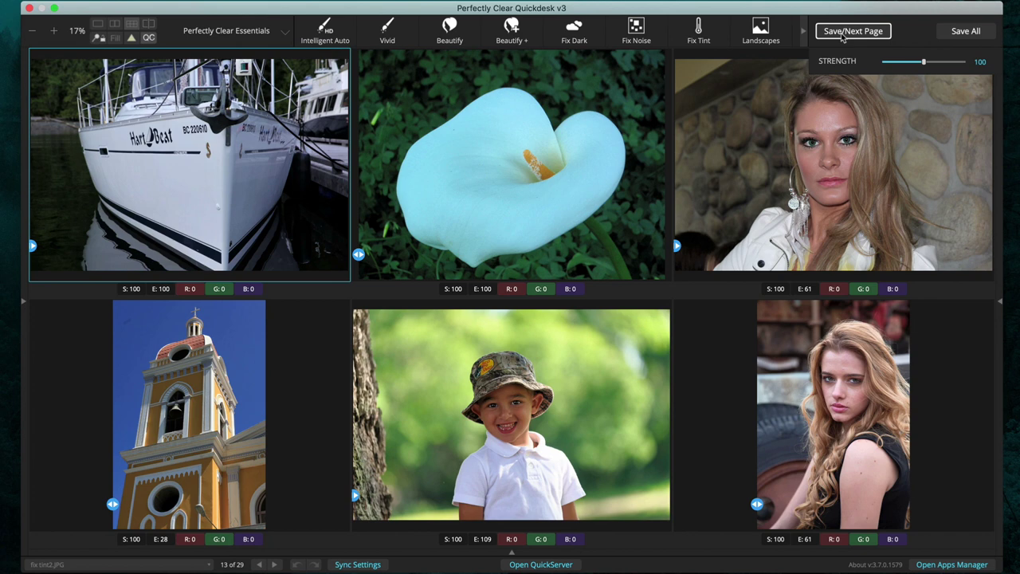
pyautogui.click(274, 565)
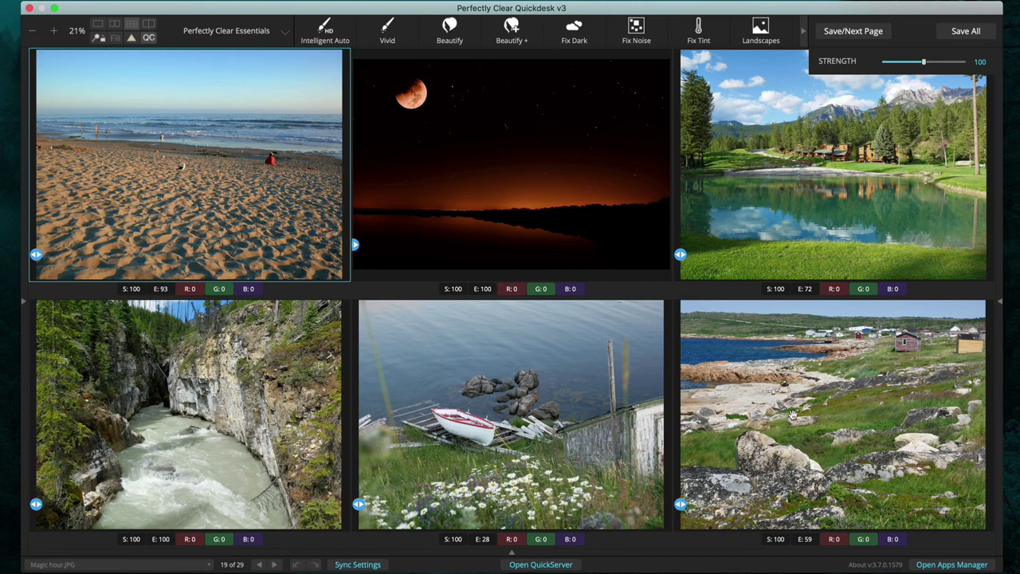
pyautogui.click(259, 565)
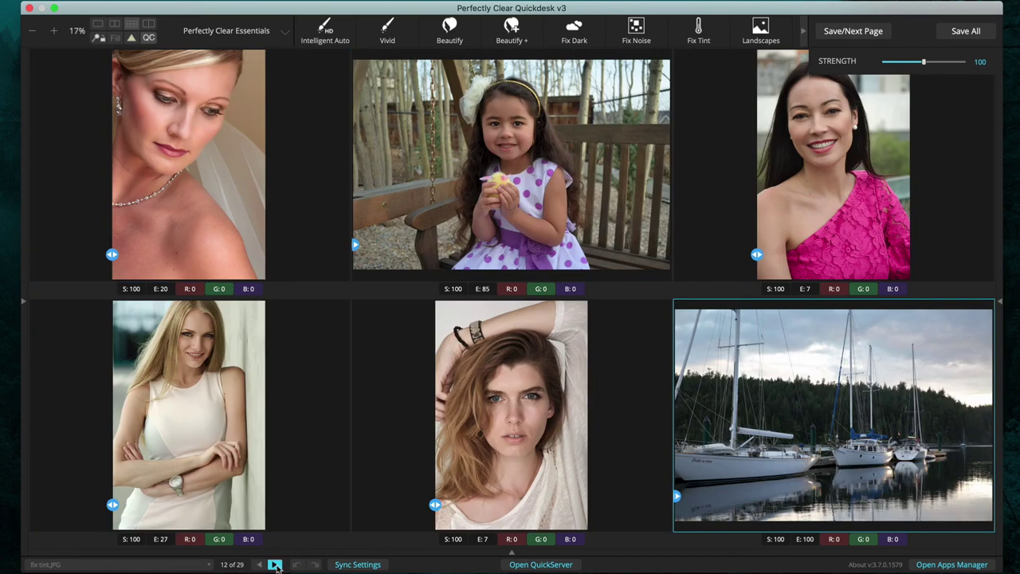
pyautogui.click(275, 565)
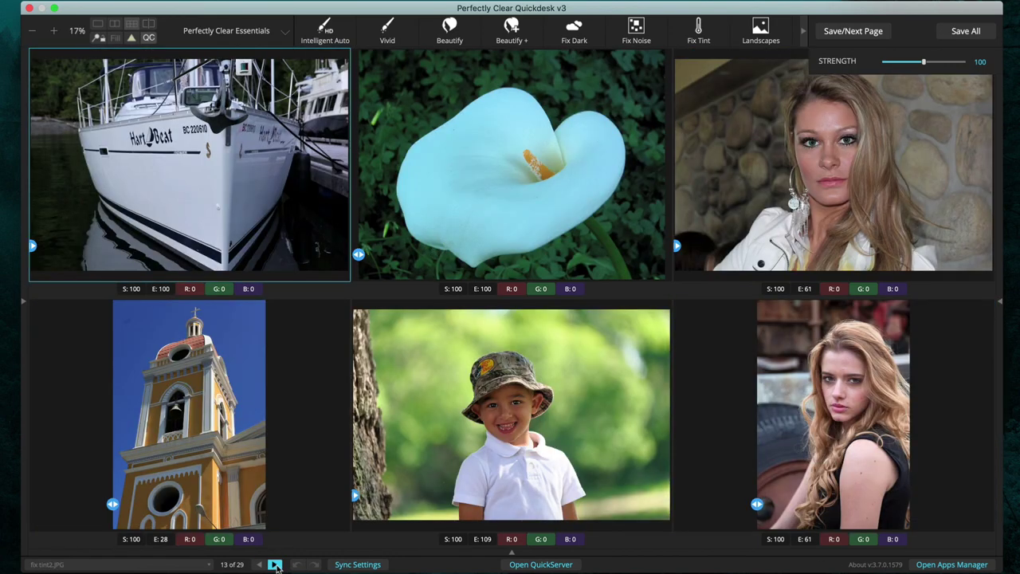
# Step through the photos to IMG_7214.JPG (16 of 29) and show the thumbnail filmstrip beneath the grid.
pyautogui.click(99, 26)
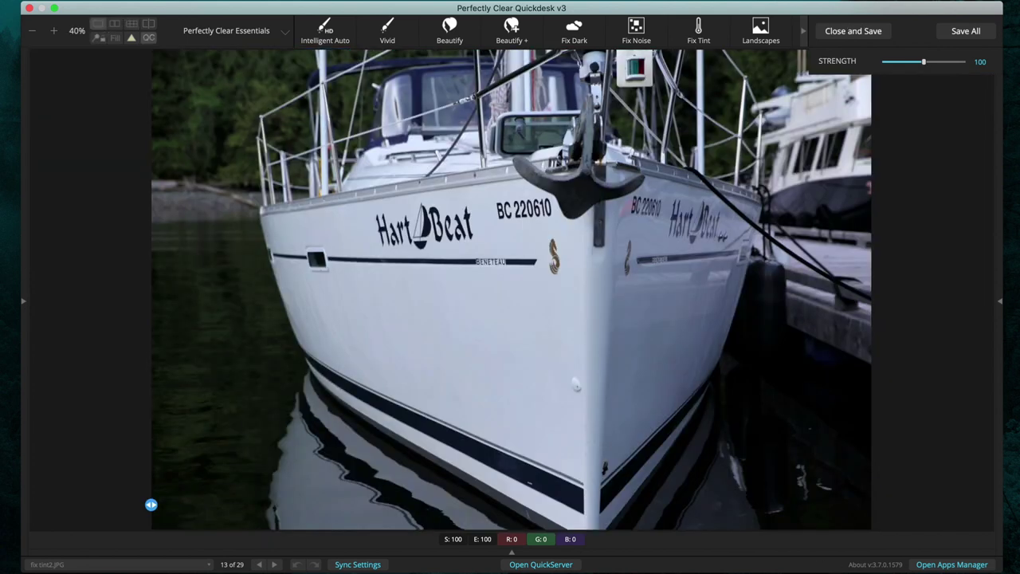
pyautogui.click(275, 565)
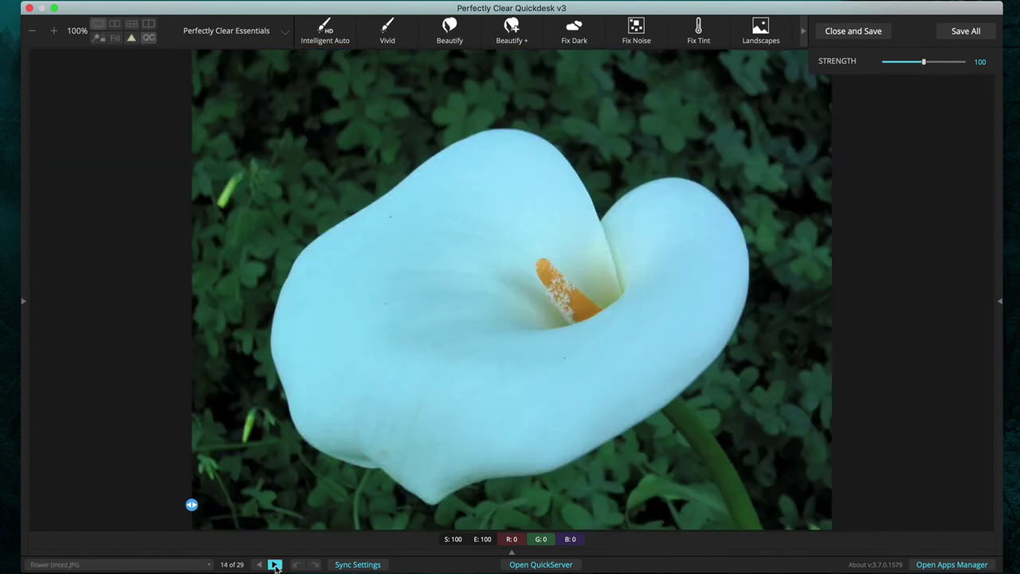
pyautogui.click(275, 565)
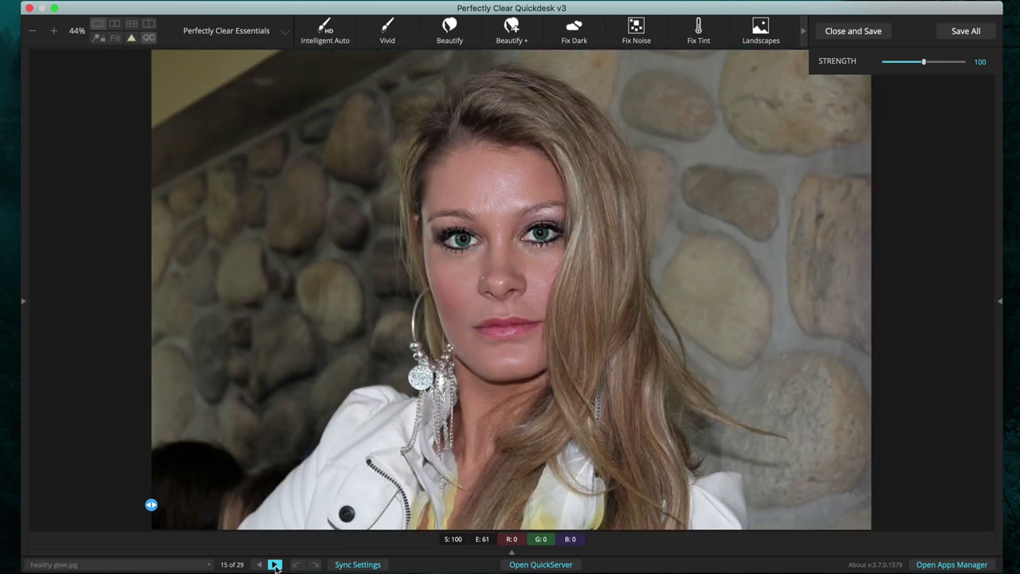
pyautogui.click(132, 24)
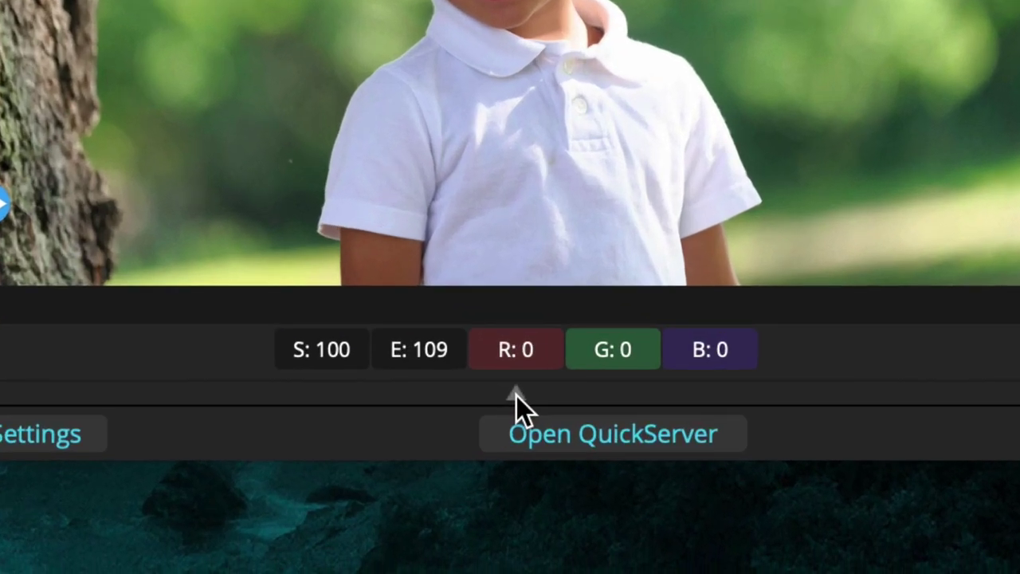
pyautogui.click(511, 553)
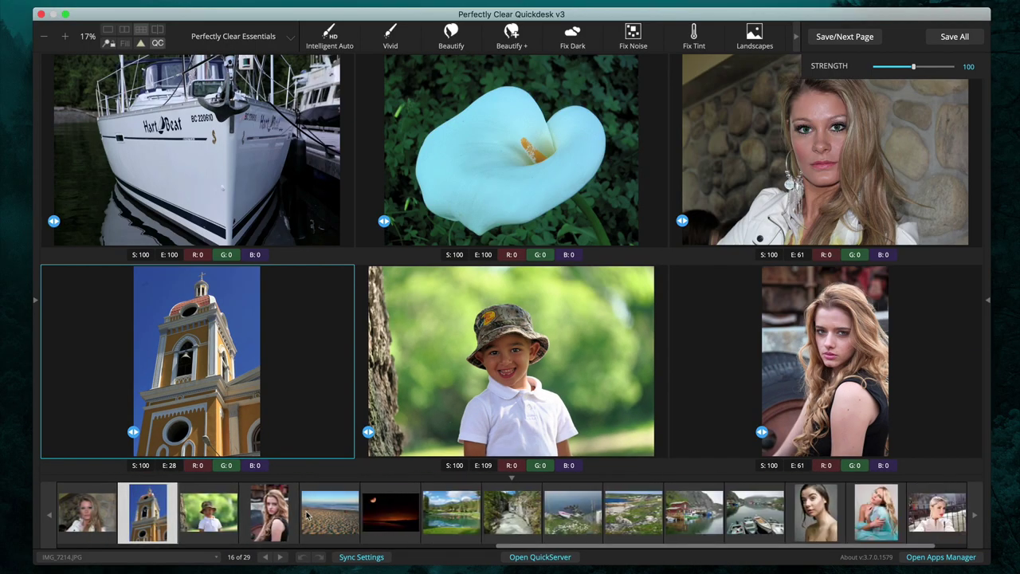
pyautogui.hscroll(-10, 306, 517)
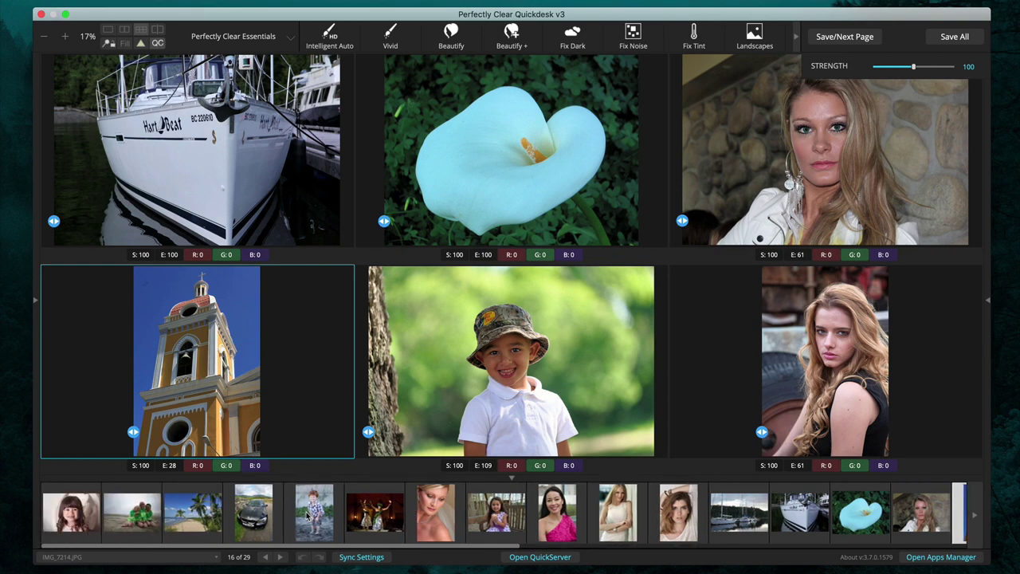
pyautogui.hscroll(10, 307, 516)
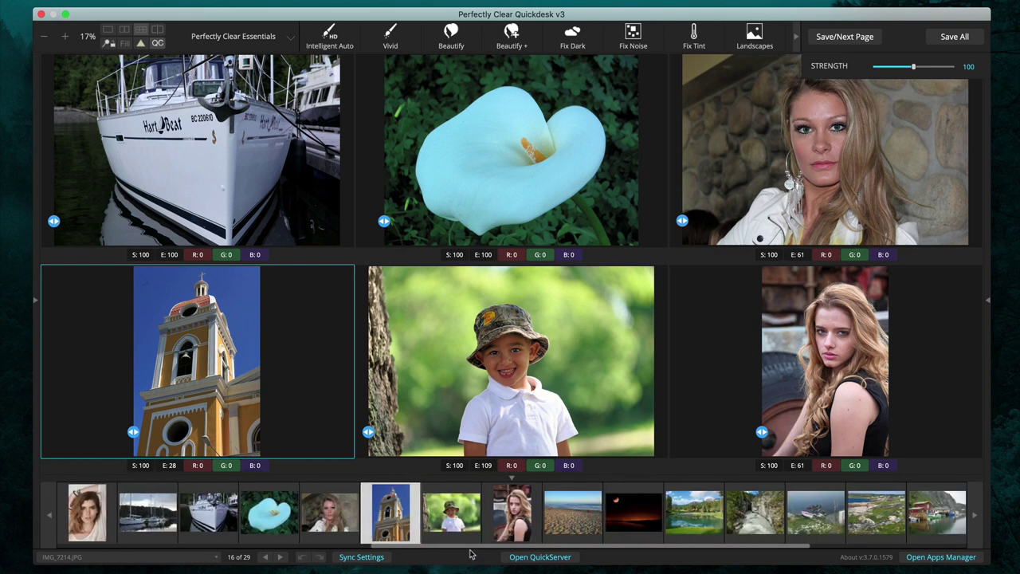
pyautogui.hscroll(5, 723, 526)
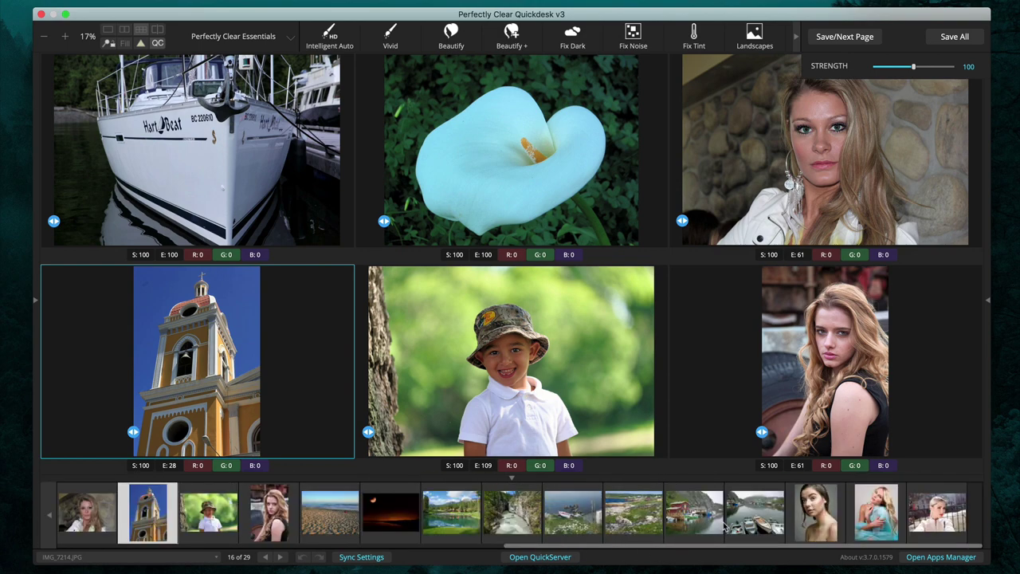